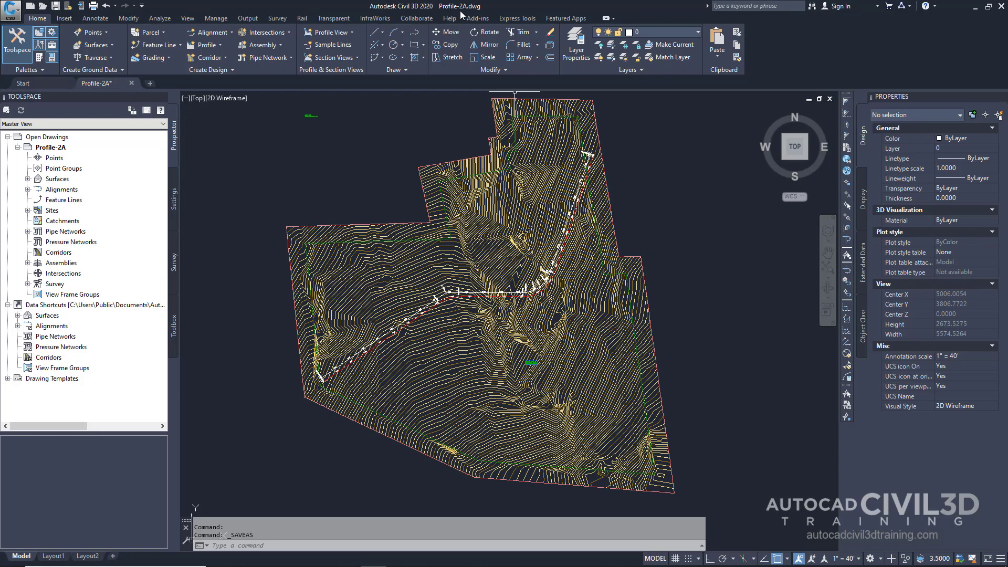
- Expand Surfaces and Centerline Alignments in Prospector to show EG, Power Line and Ridge Road
{"action": "key", "text": "Escape"}
{"action": "scroll", "coordinate": [406, 234], "scroll_direction": "up", "scroll_amount": 2}
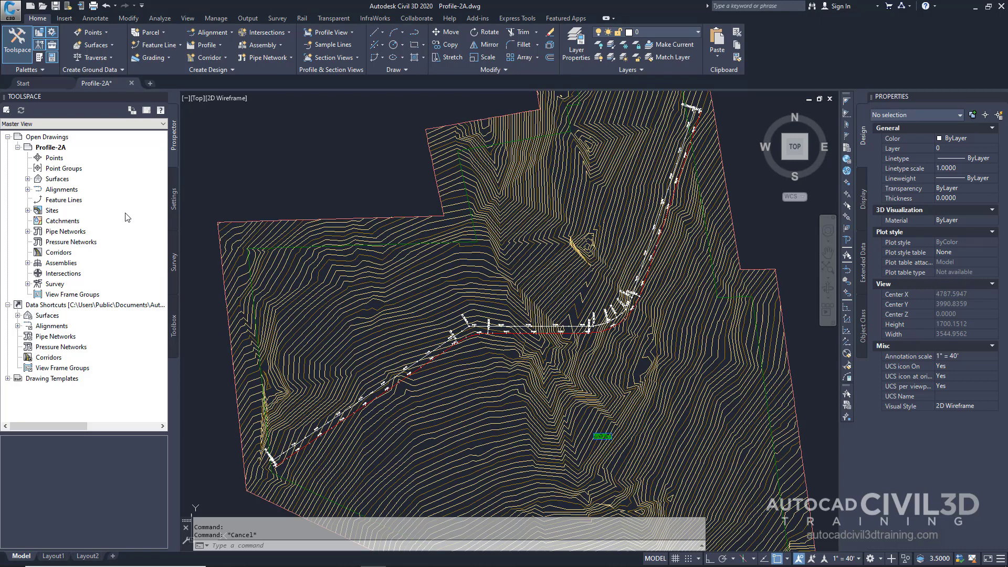
{"action": "left_click", "coordinate": [27, 179]}
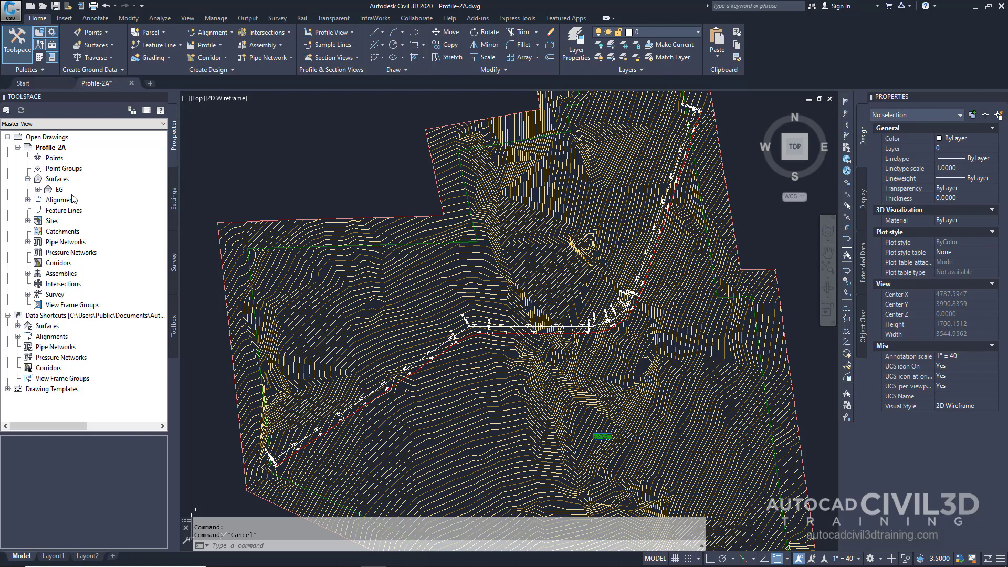
{"action": "left_click", "coordinate": [27, 200]}
{"action": "left_click", "coordinate": [38, 210]}
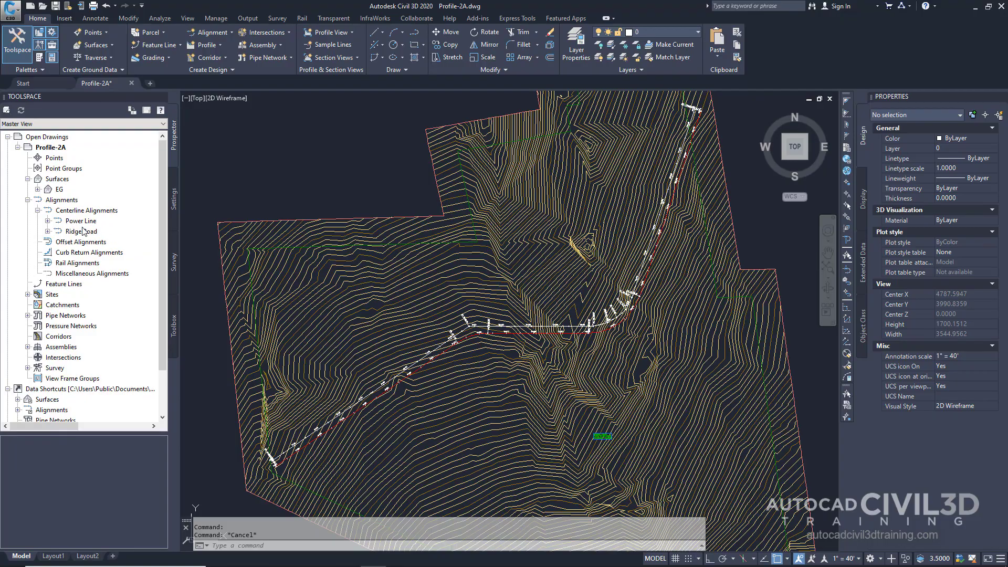
{"action": "mouse_move", "coordinate": [102, 232]}
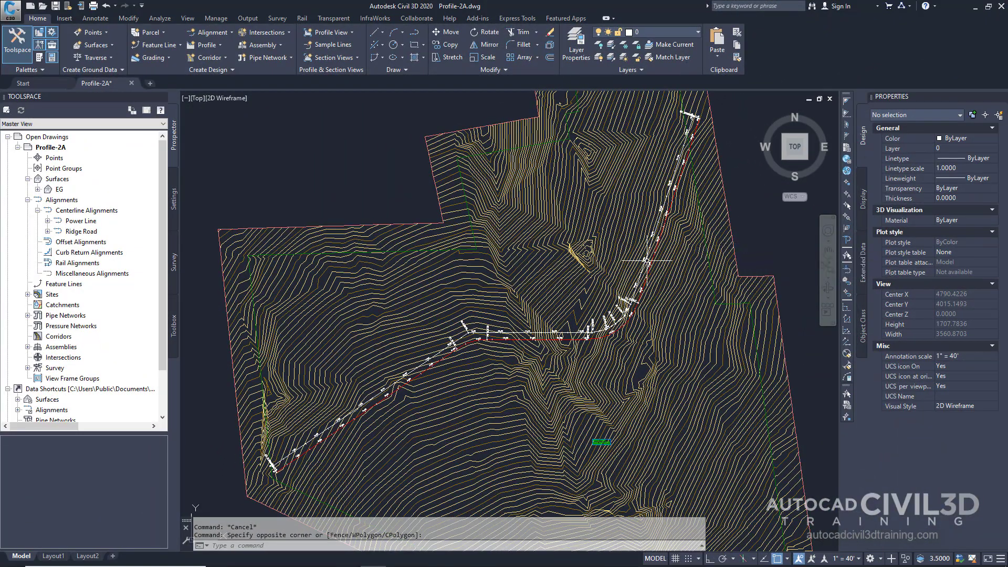
{"action": "scroll", "coordinate": [470, 348], "scroll_direction": "up", "scroll_amount": 2}
{"action": "scroll", "coordinate": [470, 348], "scroll_direction": "up", "scroll_amount": 2}
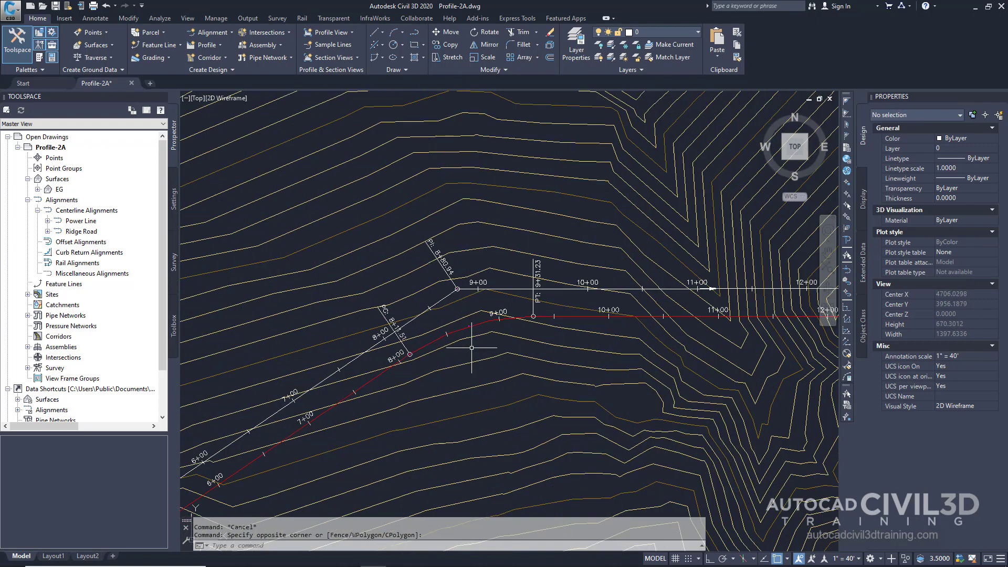
{"action": "left_click", "coordinate": [456, 331]}
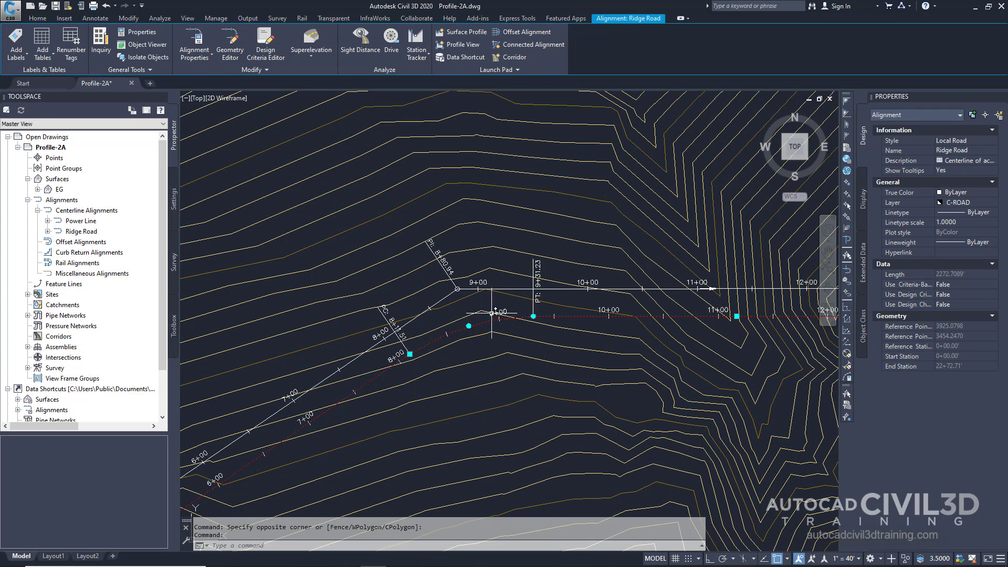
{"action": "key", "text": "Escape"}
{"action": "left_click", "coordinate": [442, 298]}
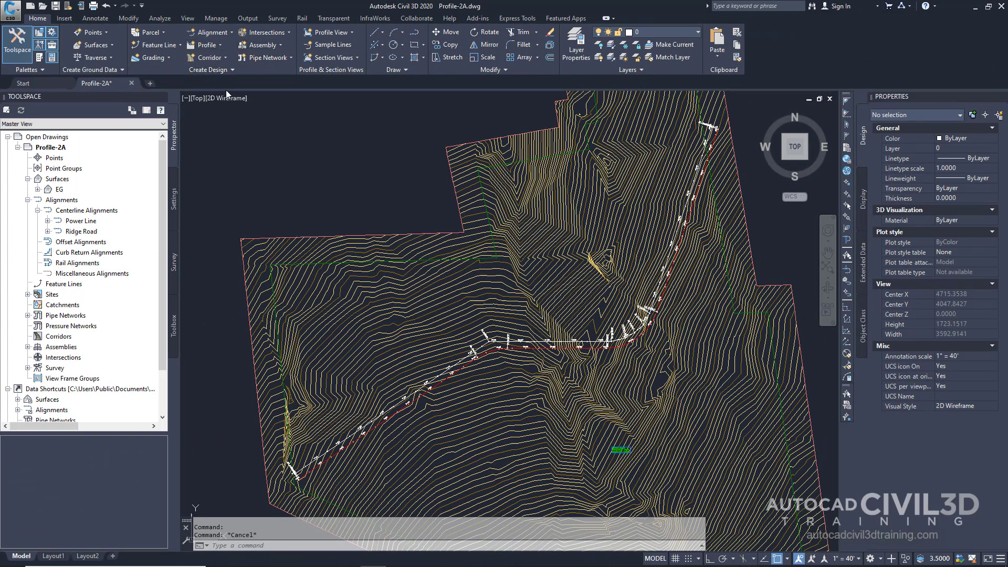
- Create a surface profile on Ridge Road from the EG surface and add the centerline profile
{"action": "left_click", "coordinate": [220, 45]}
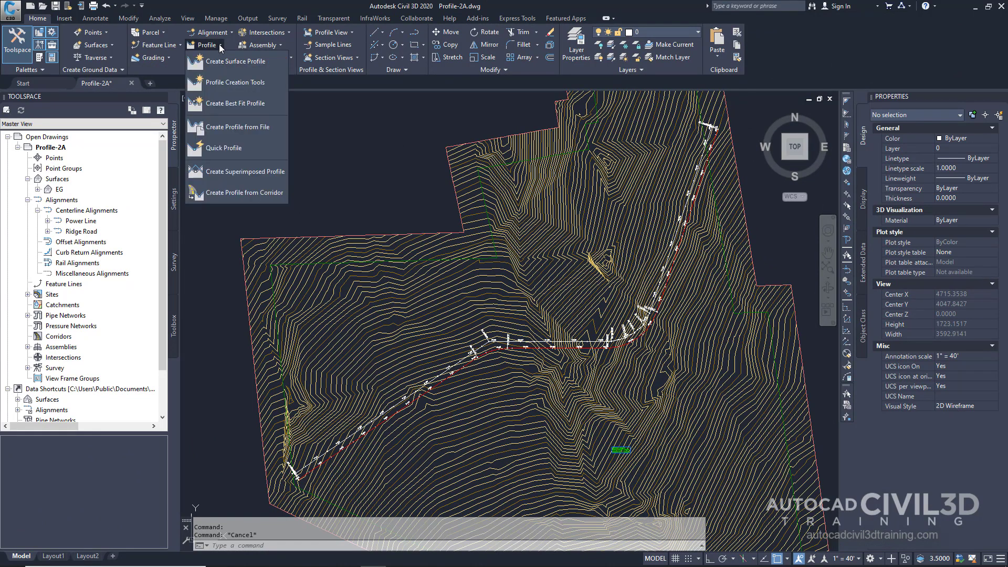
{"action": "left_click", "coordinate": [265, 62]}
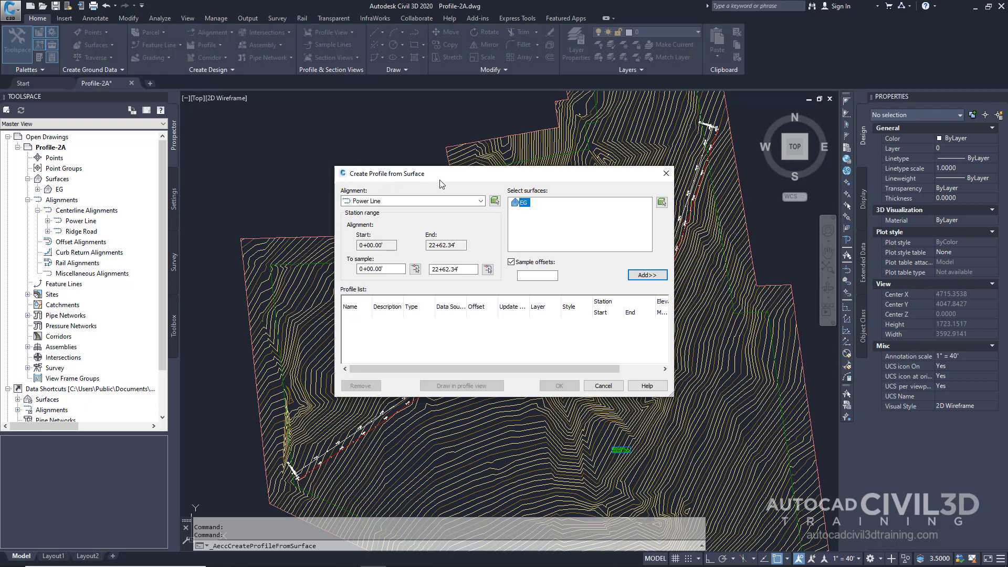
{"action": "left_click", "coordinate": [434, 202]}
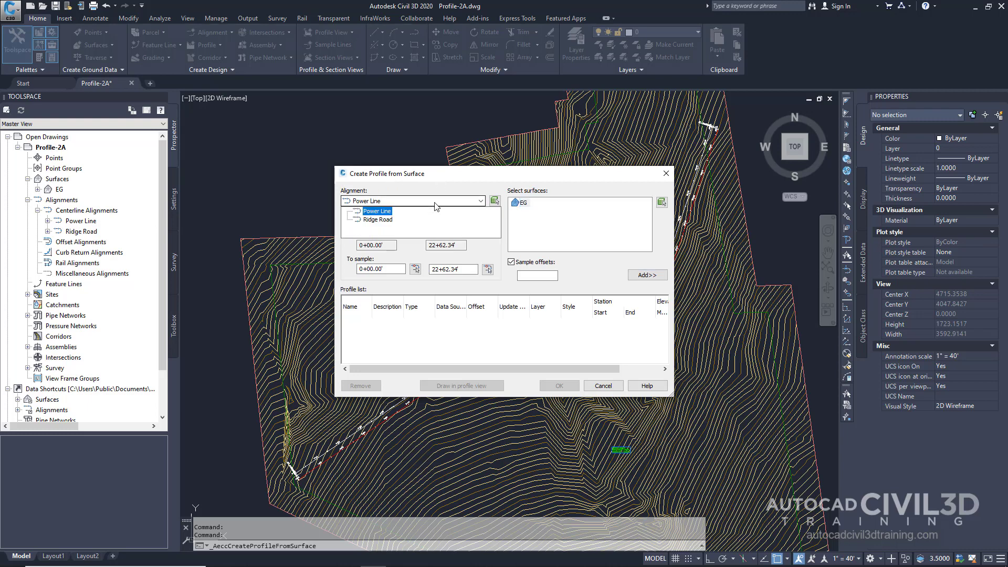
{"action": "left_click", "coordinate": [389, 219]}
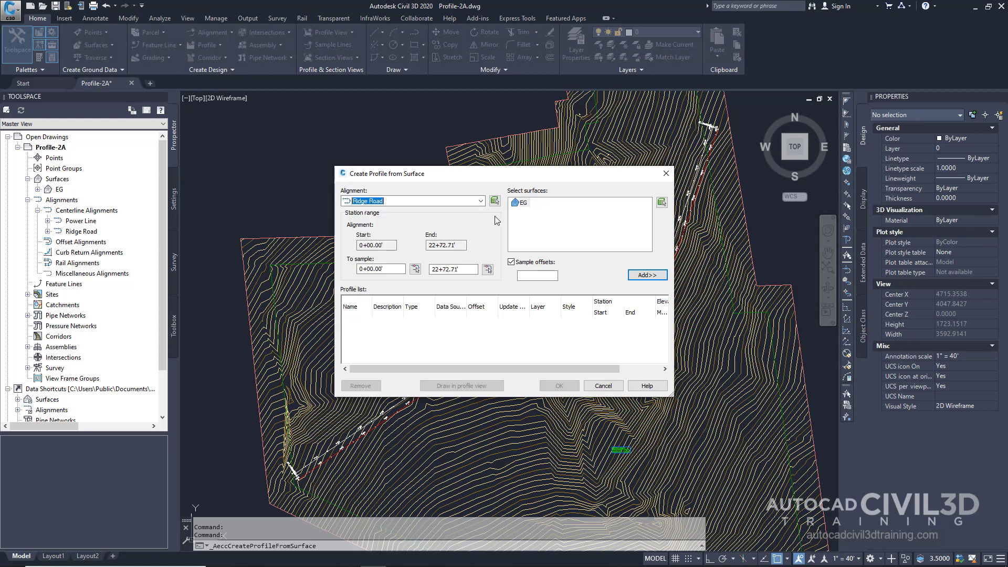
{"action": "left_click", "coordinate": [524, 204]}
{"action": "left_click", "coordinate": [647, 275]}
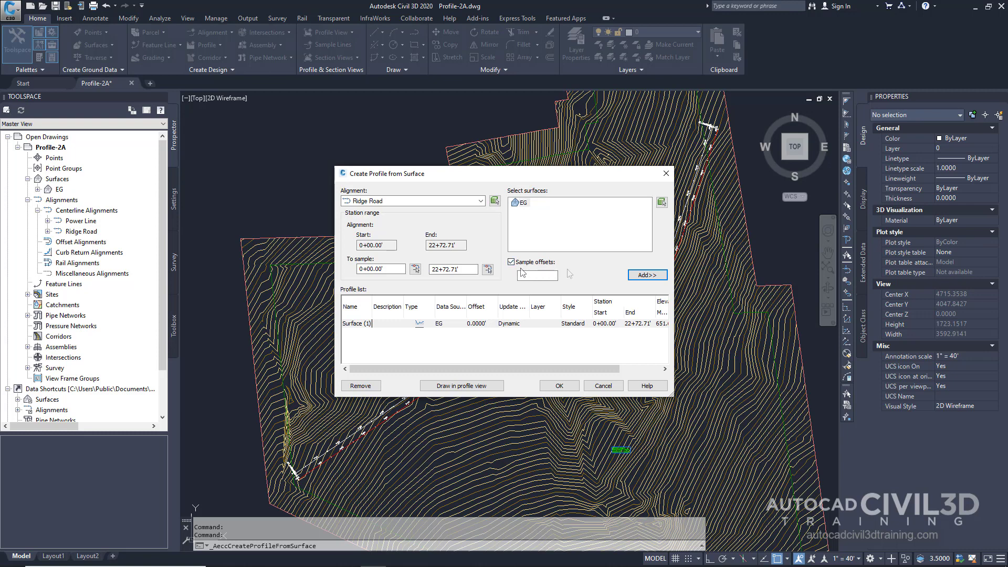
- Add EG sample offset profiles at 25 and -25 ft
{"action": "left_click", "coordinate": [528, 275]}
{"action": "type", "text": "25,-25"}
{"action": "left_click", "coordinate": [647, 275]}
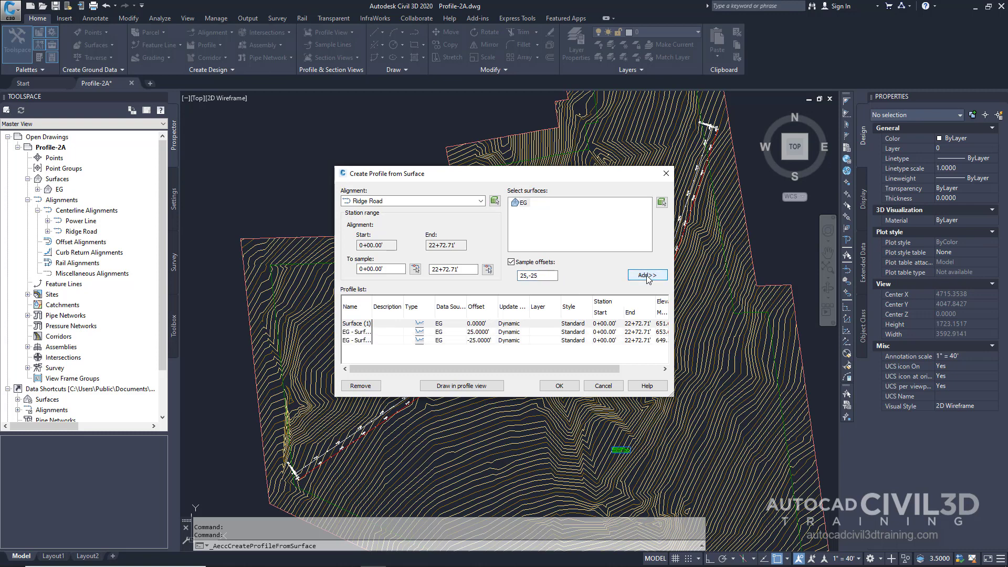
- Enlarge the dialog and describe the profiles as Centerline, Right Offset and Left Offset
{"action": "left_click_drag", "start_coordinate": [557, 169], "coordinate": [467, 119]}
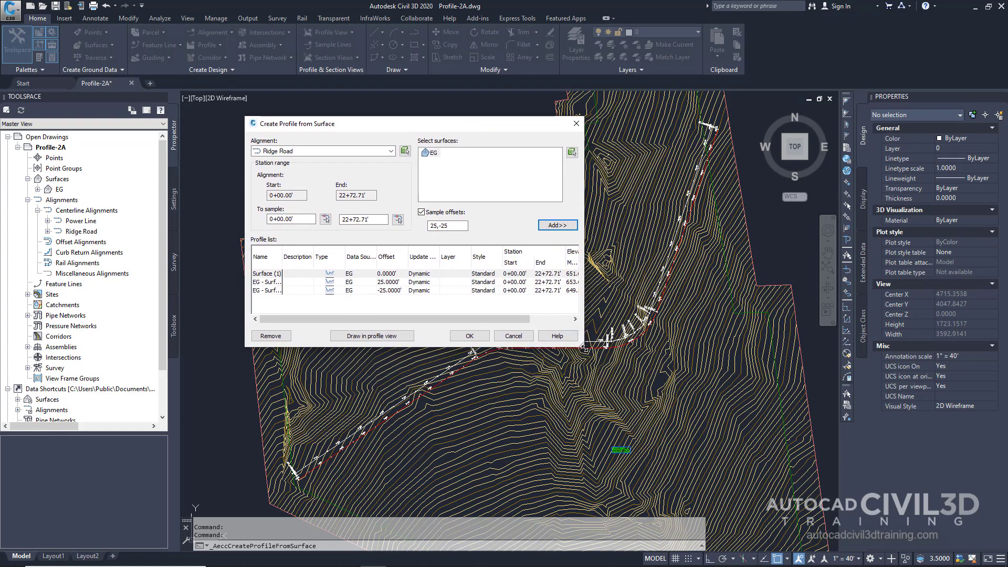
{"action": "left_click_drag", "start_coordinate": [584, 348], "coordinate": [829, 510]}
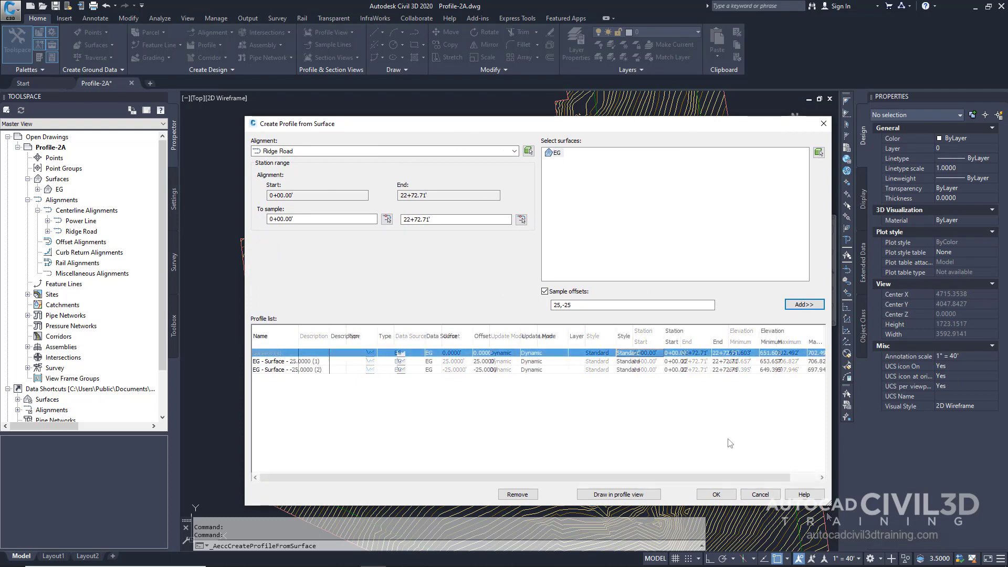
{"action": "left_click", "coordinate": [346, 353]}
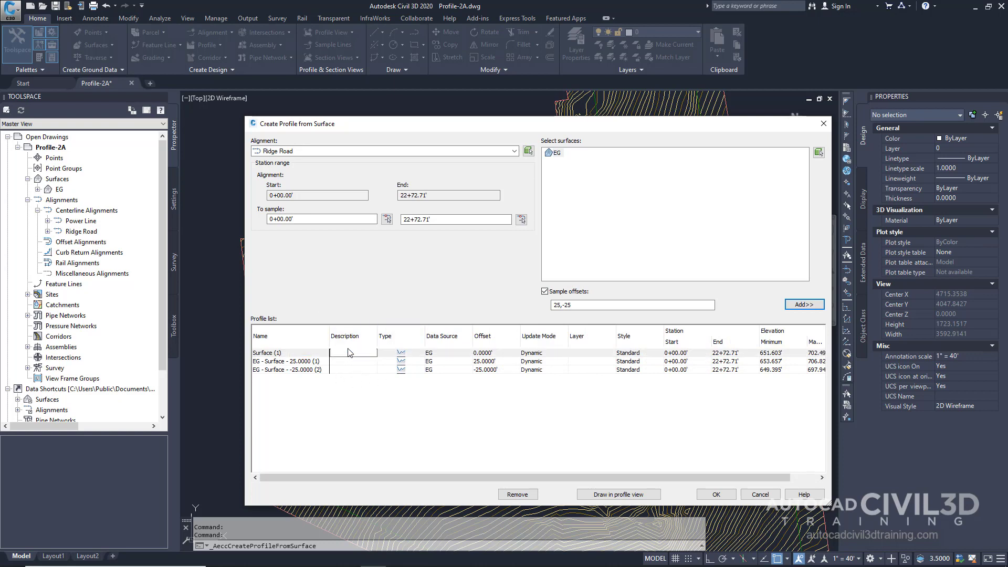
{"action": "type", "text": "Centerline"}
{"action": "left_click", "coordinate": [345, 361]}
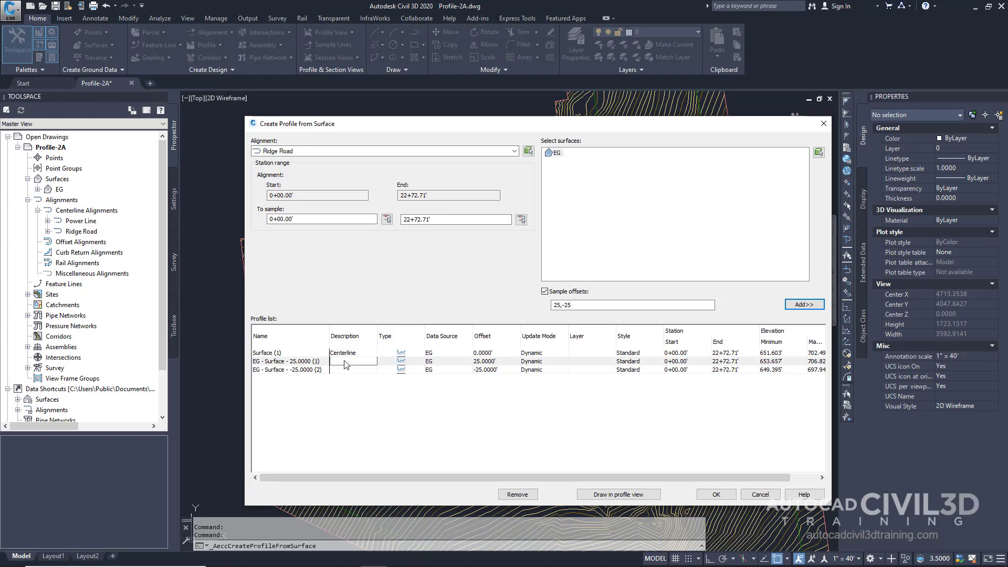
{"action": "type", "text": "Right Offset"}
{"action": "left_click", "coordinate": [347, 372]}
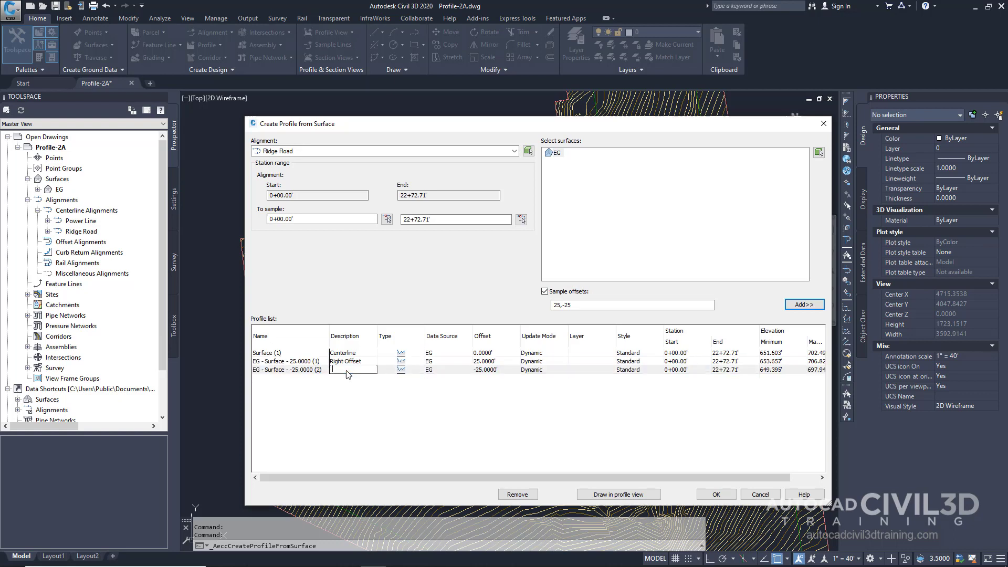
{"action": "type", "text": "Left Offset"}
{"action": "left_click", "coordinate": [624, 426]}
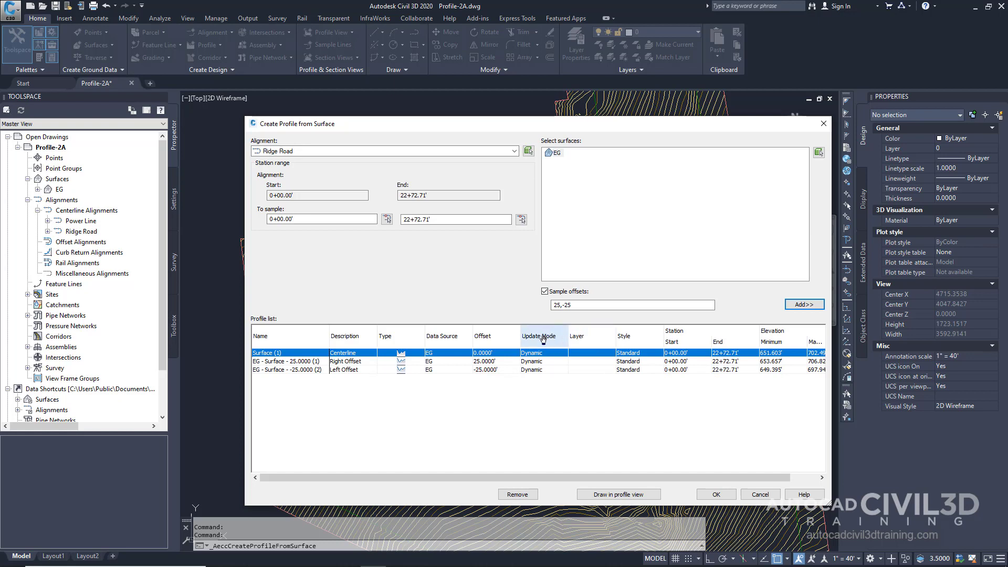
- Set the Left Offset profile's Update Mode to Static and create the three profiles
{"action": "left_click", "coordinate": [534, 372]}
{"action": "left_click", "coordinate": [533, 372]}
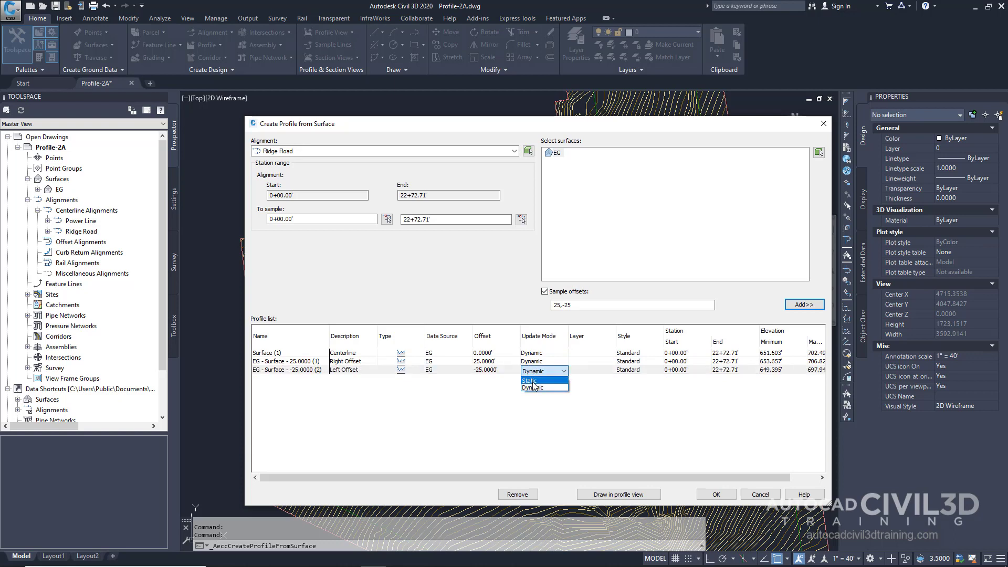
{"action": "left_click", "coordinate": [531, 381]}
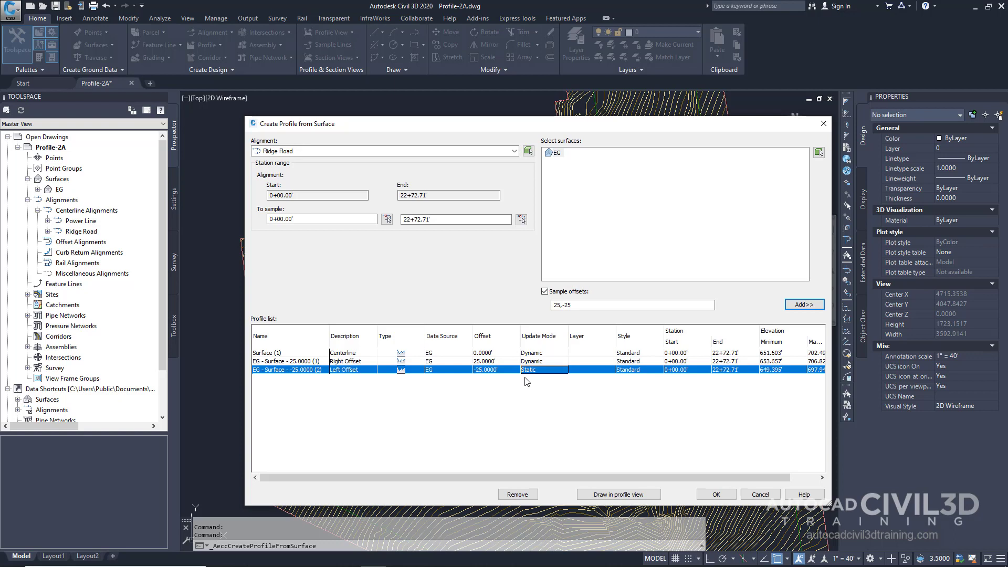
{"action": "left_click", "coordinate": [716, 494]}
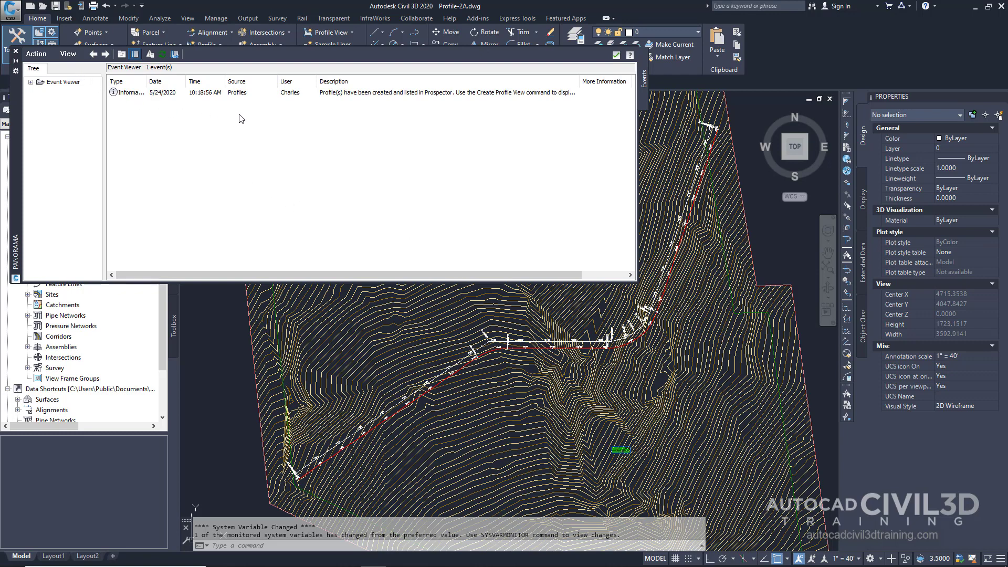
- Close the Panorama event viewer reporting the profiles were created
{"action": "left_click", "coordinate": [617, 55]}
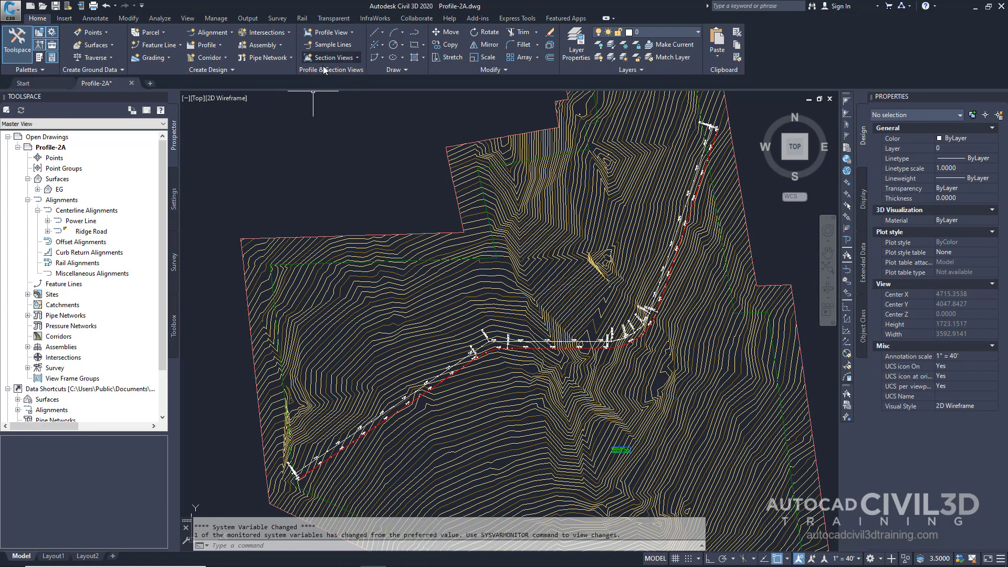
- Start a new profile view for Ridge Road and widen its Profile Display Options page
{"action": "left_click", "coordinate": [352, 32]}
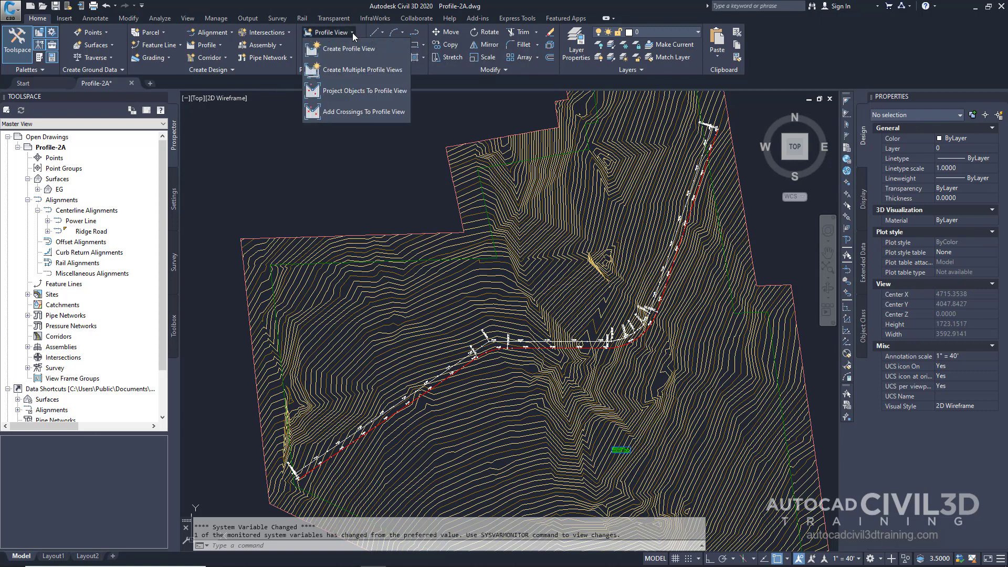
{"action": "left_click", "coordinate": [390, 56]}
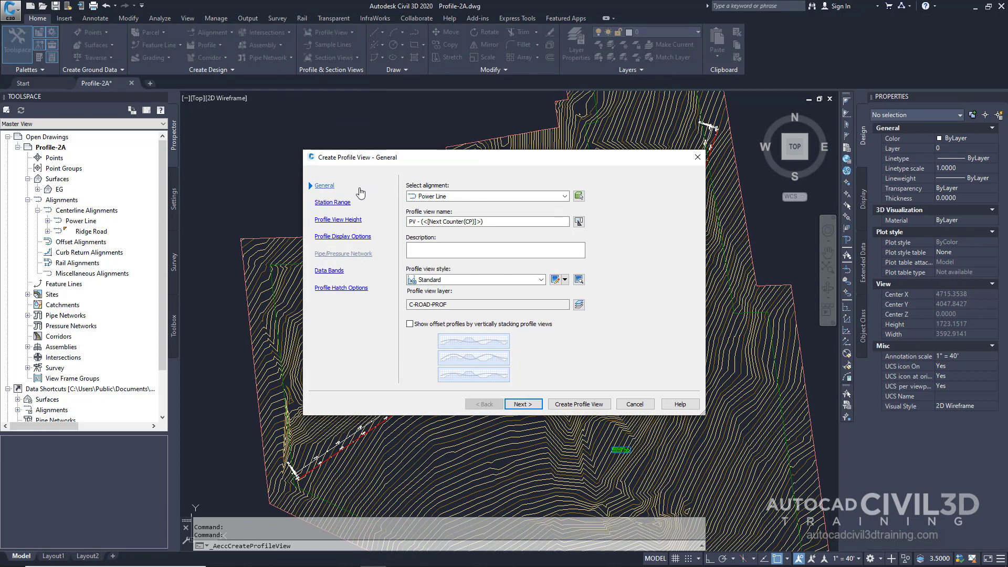
{"action": "left_click", "coordinate": [464, 197]}
{"action": "left_click", "coordinate": [452, 215]}
{"action": "left_click", "coordinate": [366, 240]}
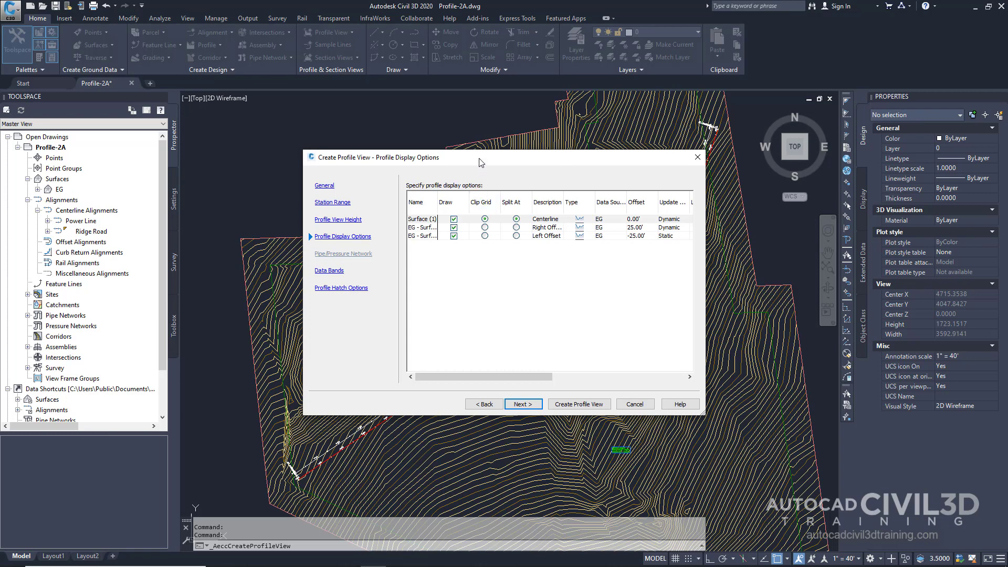
{"action": "mouse_move", "coordinate": [479, 158]}
{"action": "left_mouse_down"}
{"action": "mouse_move", "coordinate": [413, 126]}
{"action": "mouse_move", "coordinate": [345, 119]}
{"action": "left_mouse_up"}
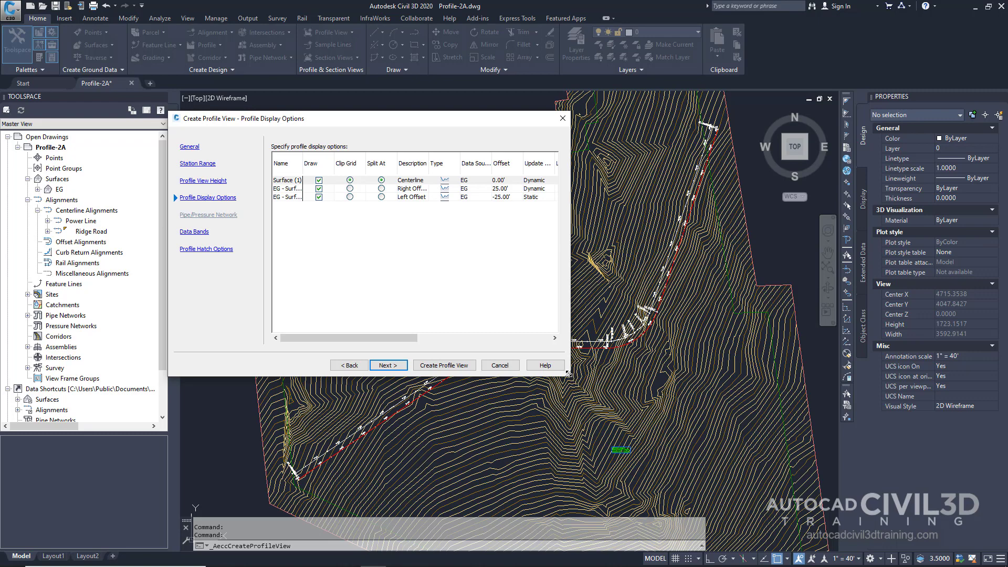
{"action": "left_click_drag", "start_coordinate": [568, 374], "coordinate": [876, 496]}
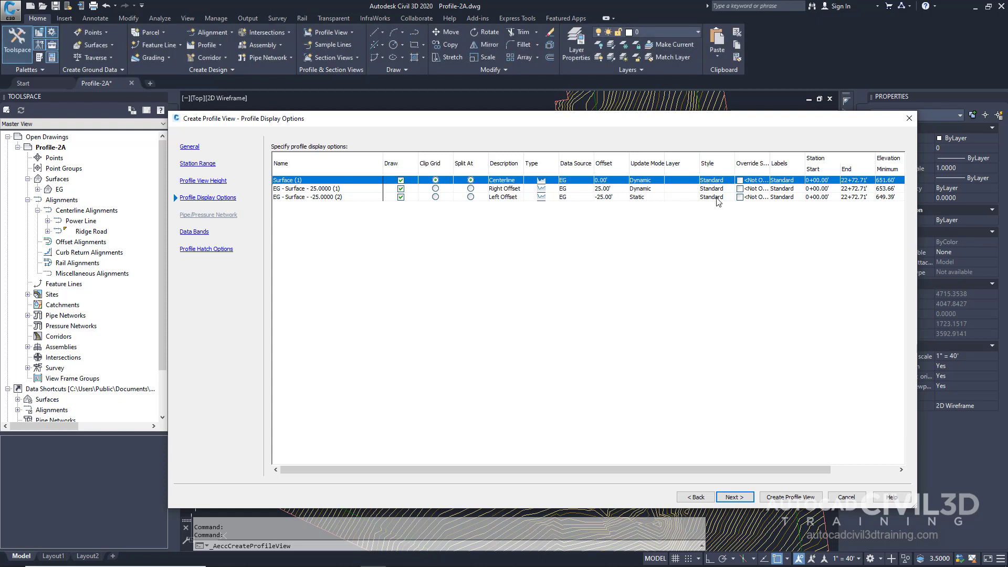
- Give the Left Offset profile the Existing Ground style and <None> labels
{"action": "double_click", "coordinate": [711, 197]}
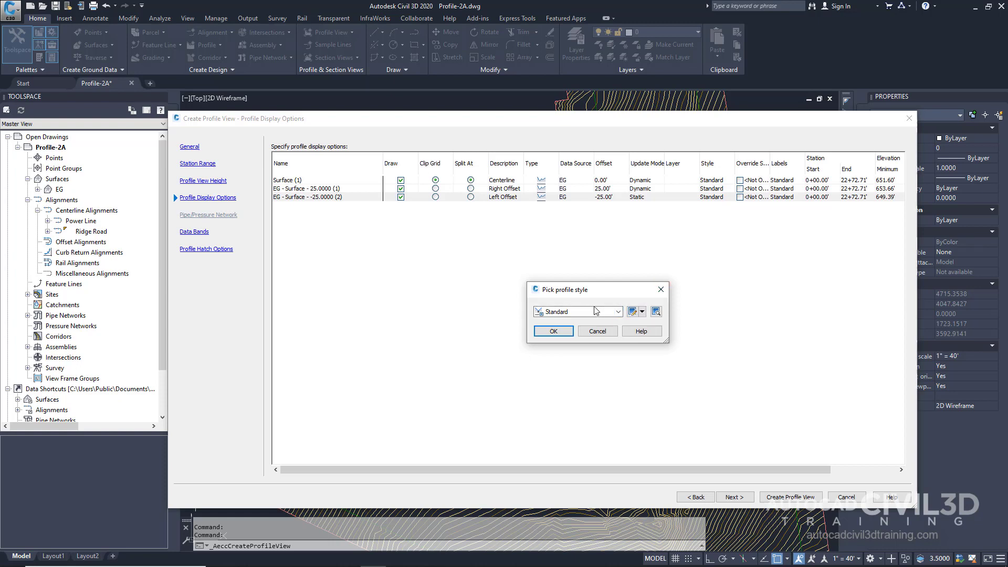
{"action": "left_click", "coordinate": [598, 313]}
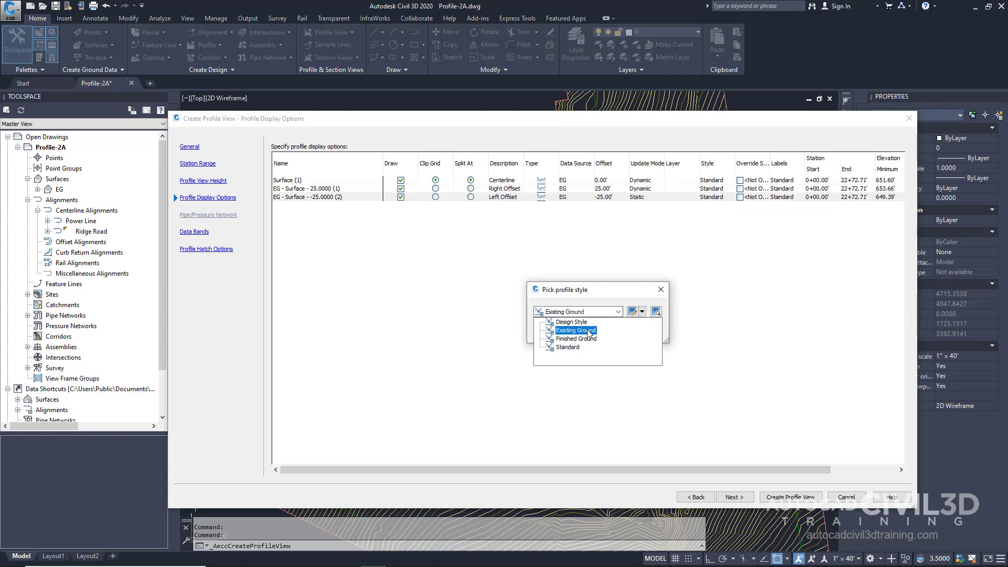
{"action": "left_click", "coordinate": [582, 330]}
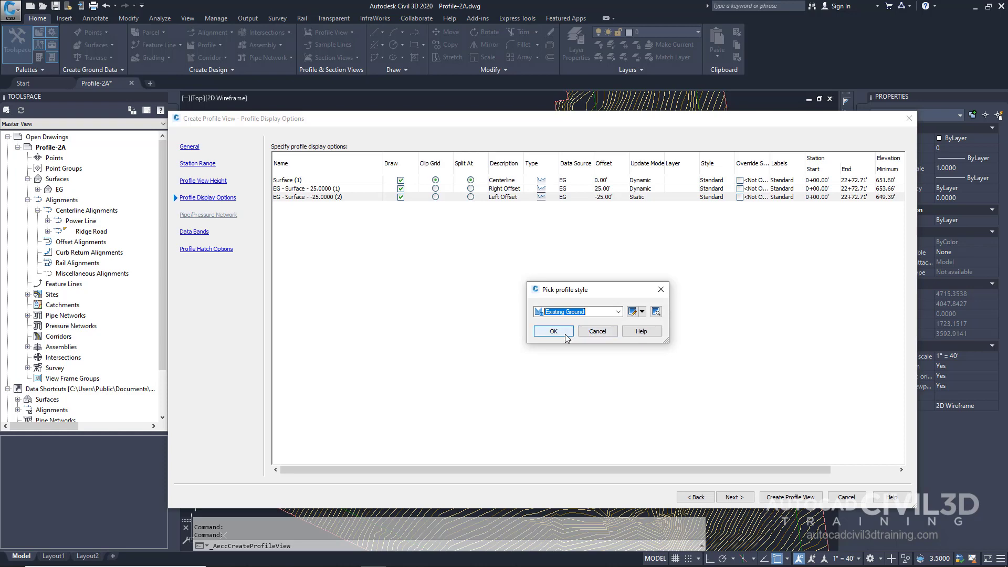
{"action": "left_click", "coordinate": [565, 336]}
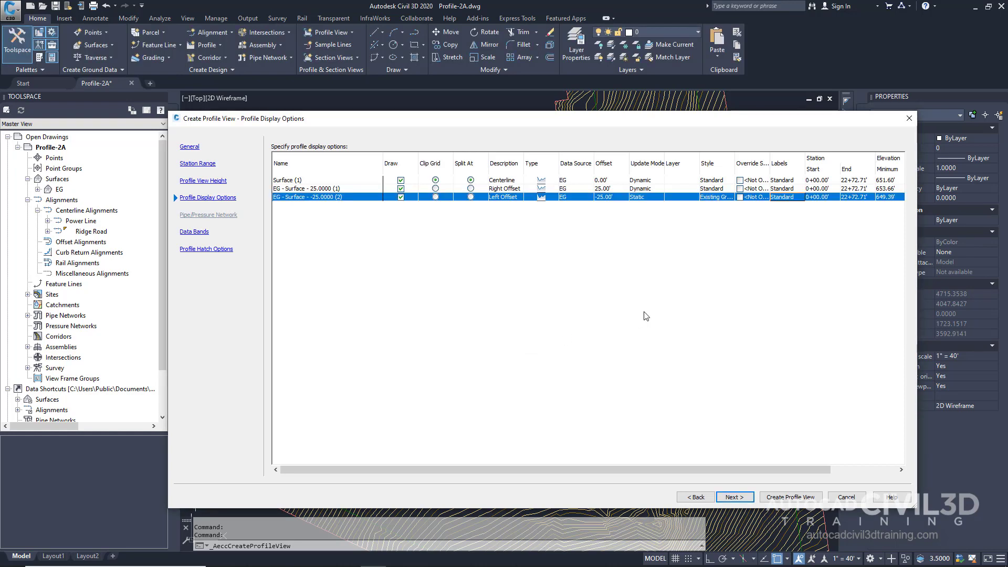
{"action": "left_click", "coordinate": [786, 197]}
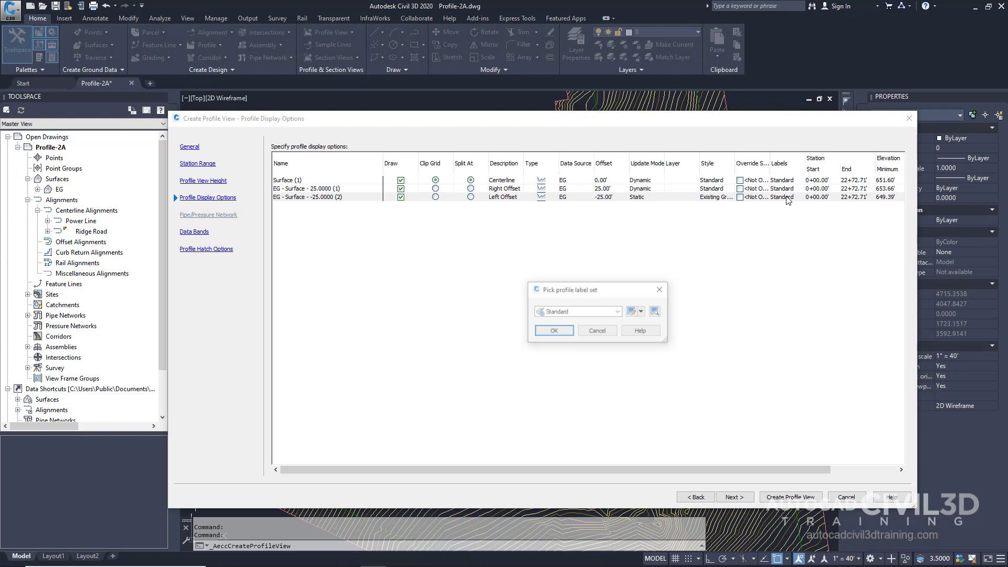
{"action": "left_click", "coordinate": [619, 312]}
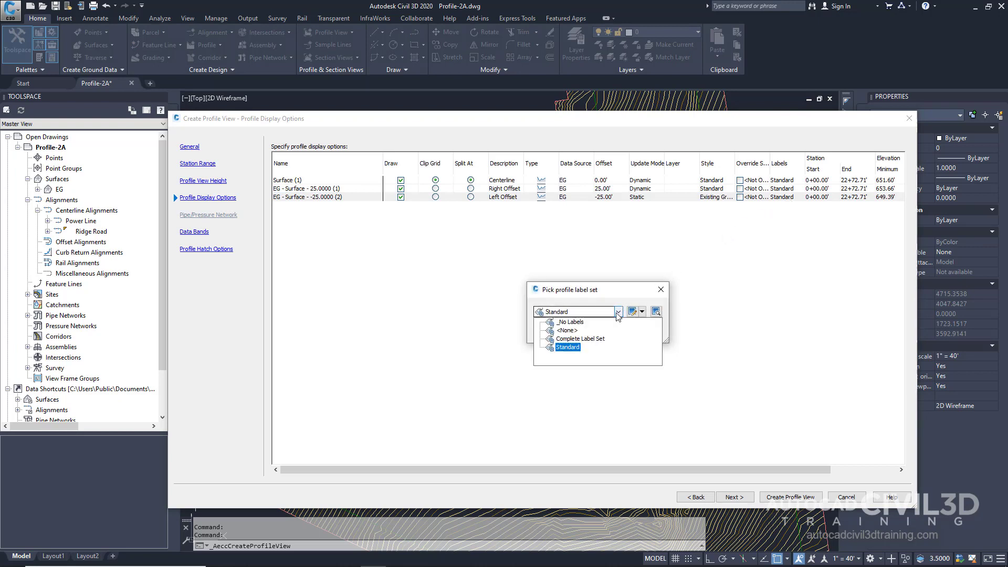
{"action": "left_click", "coordinate": [574, 331]}
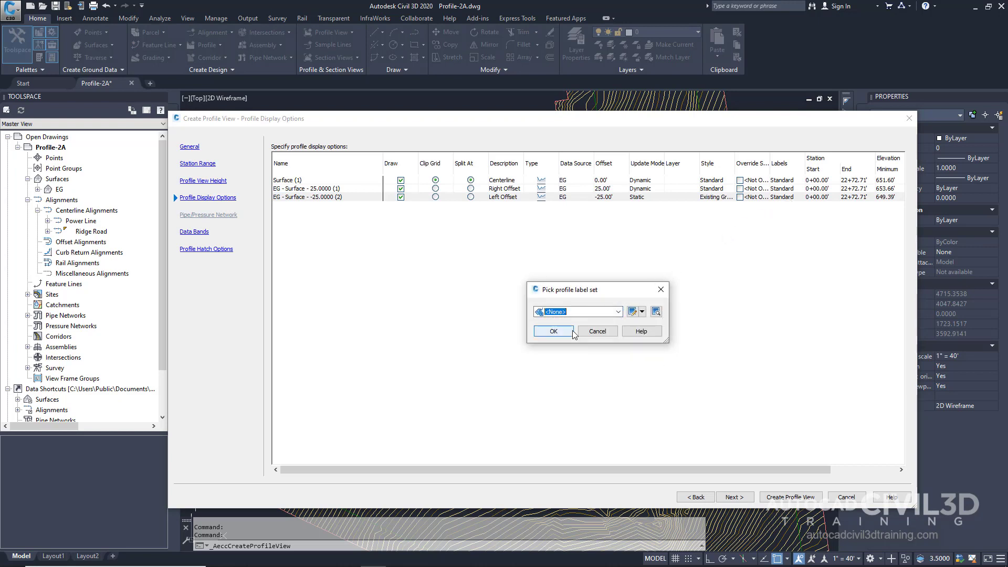
{"action": "left_click", "coordinate": [554, 331]}
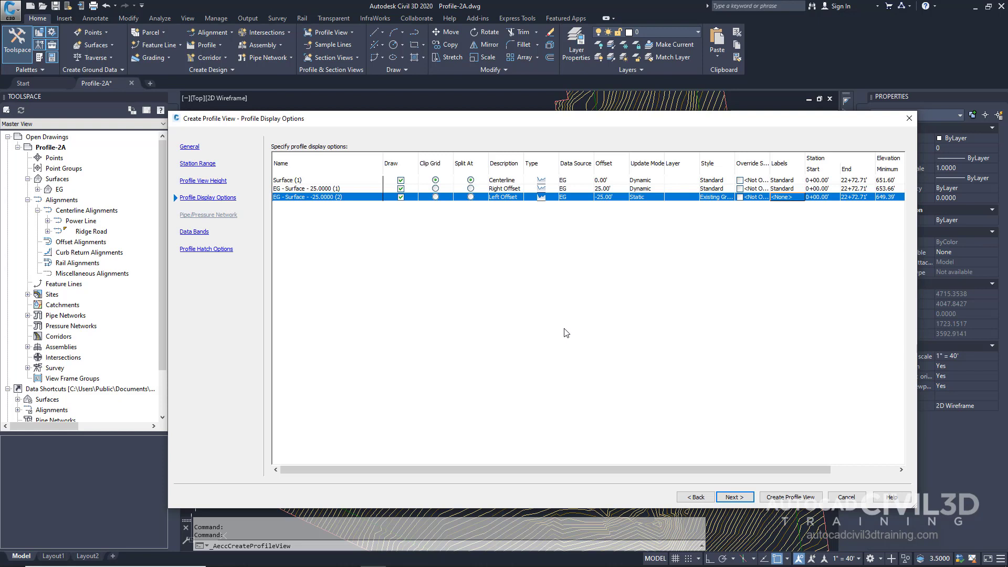
- Give the Right Offset profile the Existing Ground style and <None> labels
{"action": "left_click", "coordinate": [713, 189]}
{"action": "left_click", "coordinate": [713, 190]}
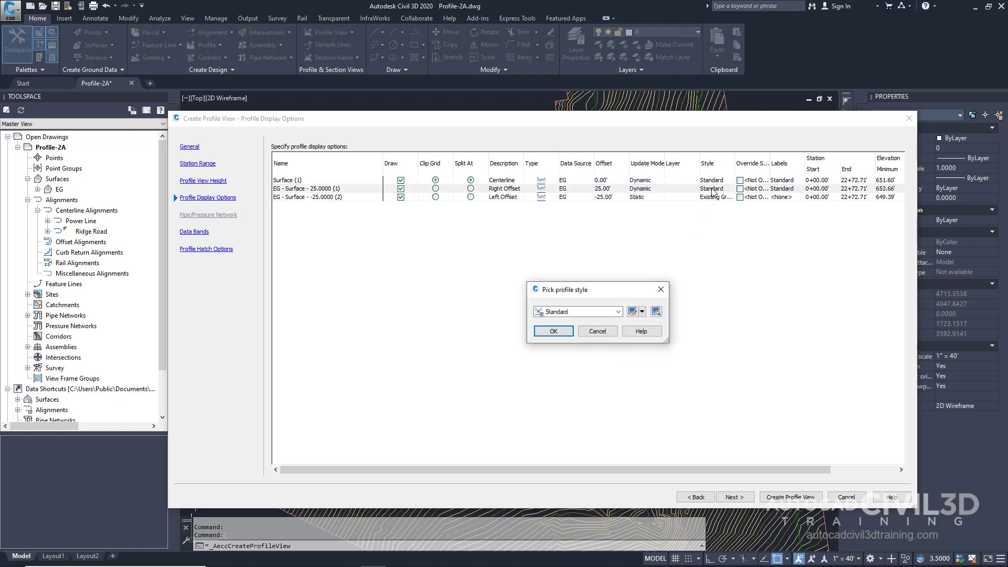
{"action": "left_click", "coordinate": [619, 312]}
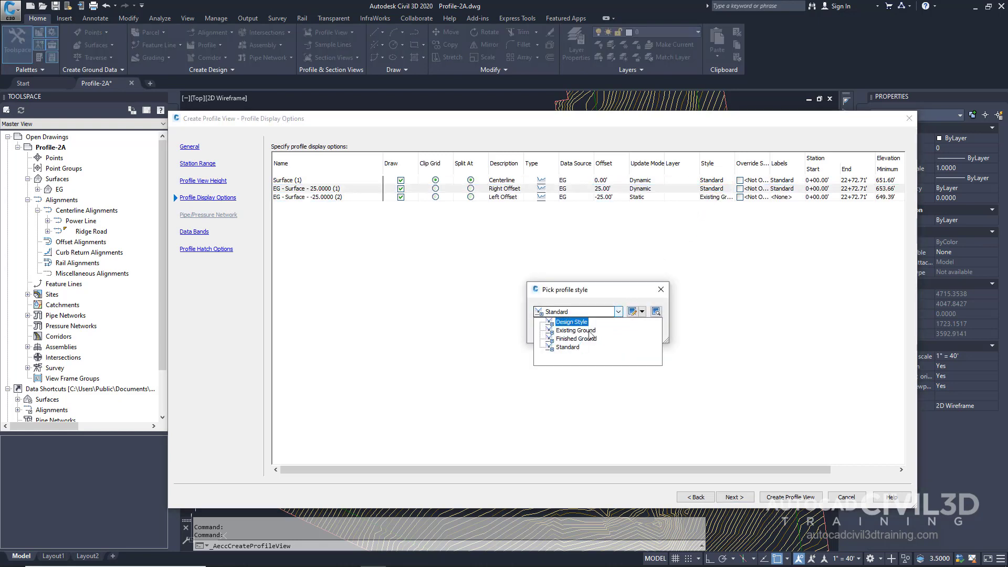
{"action": "left_click", "coordinate": [576, 330]}
{"action": "left_click", "coordinate": [553, 331]}
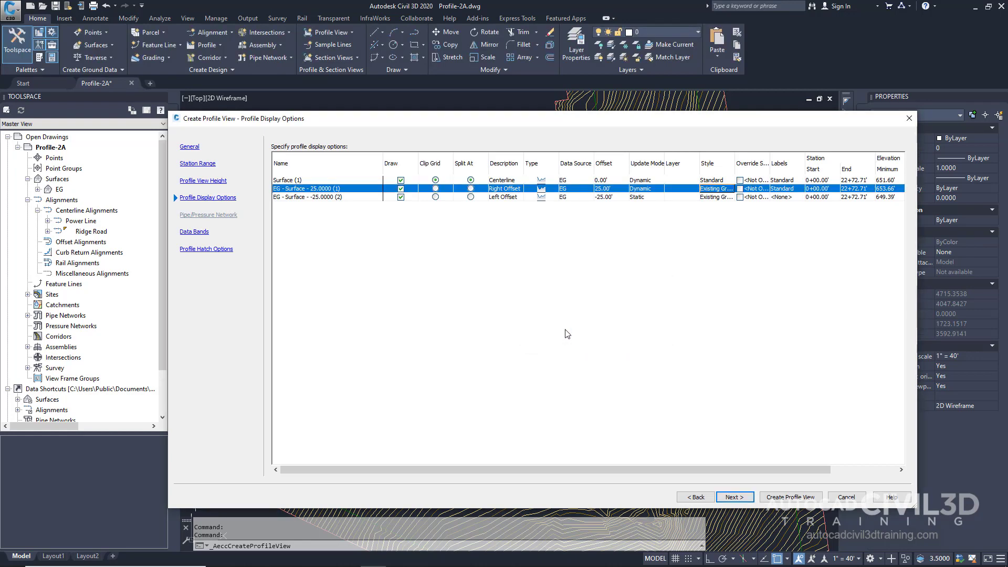
{"action": "left_click", "coordinate": [786, 190]}
{"action": "left_click", "coordinate": [618, 312]}
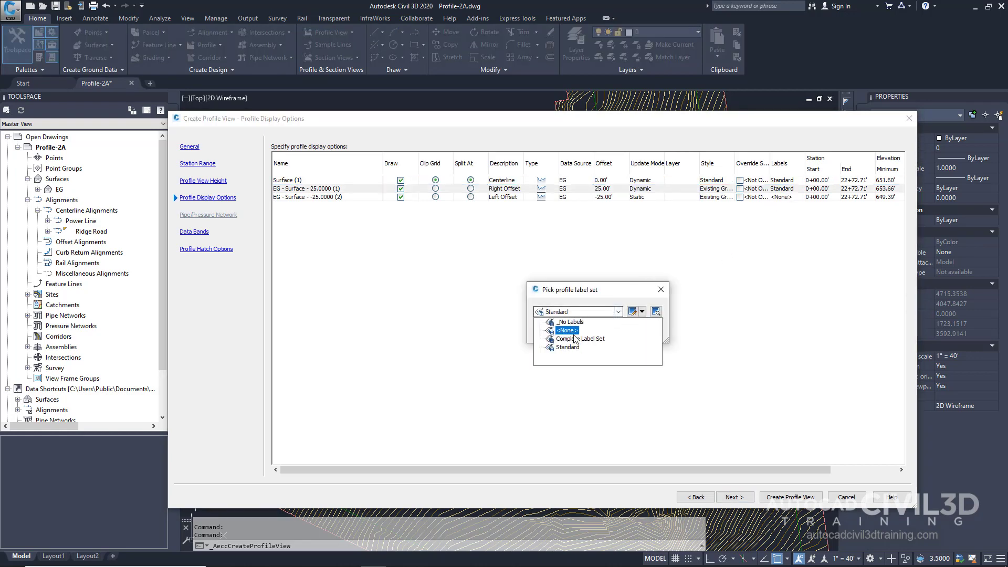
{"action": "left_click", "coordinate": [570, 332]}
{"action": "left_click", "coordinate": [562, 334]}
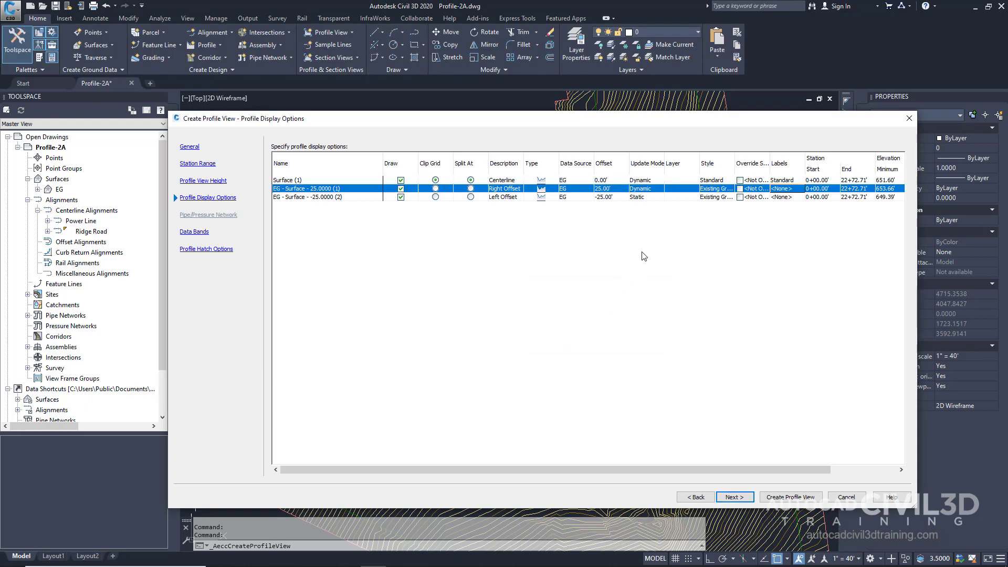
- Give the Surface (1) centerline profile the Existing Ground style and <None> labels
{"action": "left_click", "coordinate": [708, 180]}
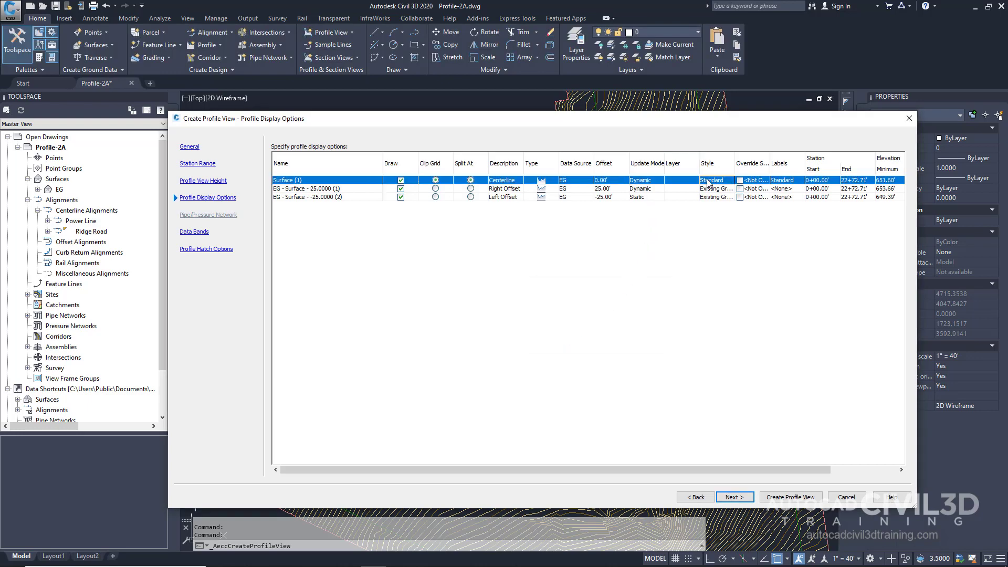
{"action": "left_click", "coordinate": [709, 180]}
{"action": "left_click", "coordinate": [590, 311]}
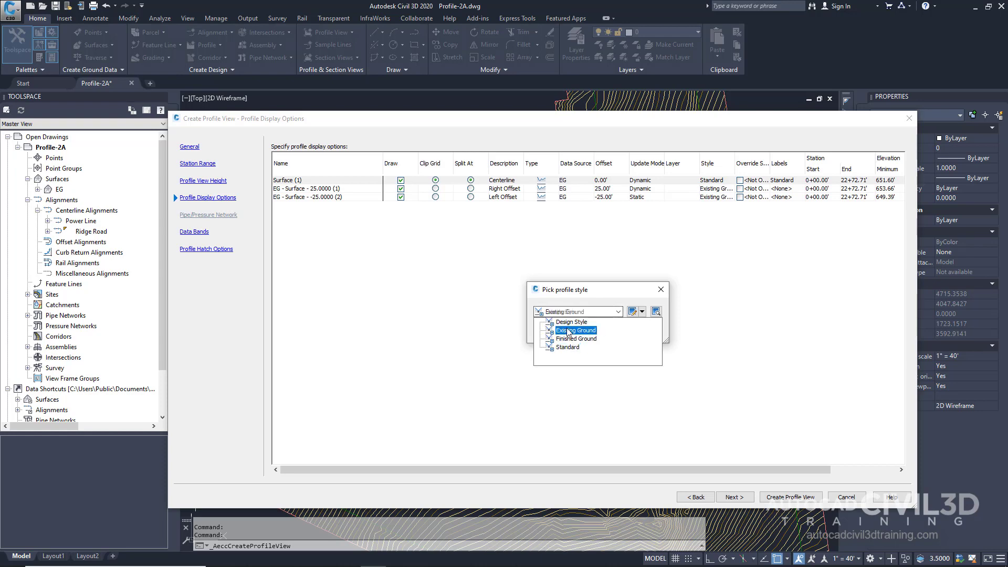
{"action": "left_click", "coordinate": [568, 331]}
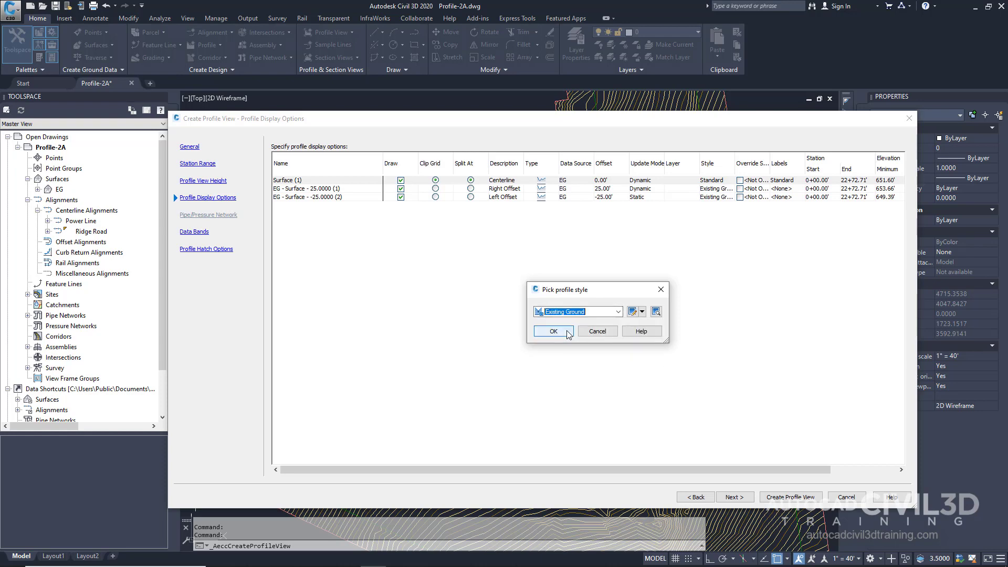
{"action": "left_click", "coordinate": [568, 332]}
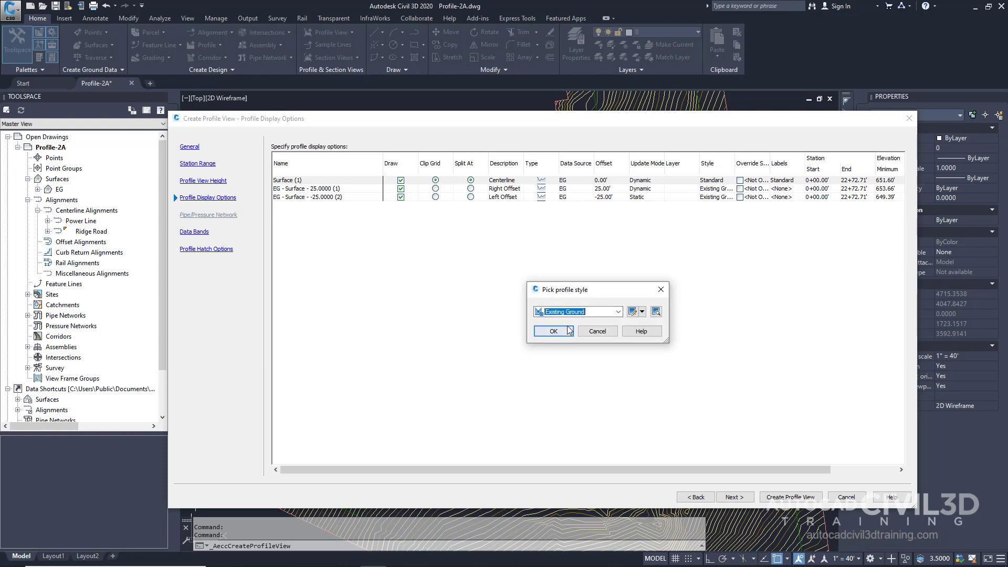
{"action": "left_click", "coordinate": [791, 180]}
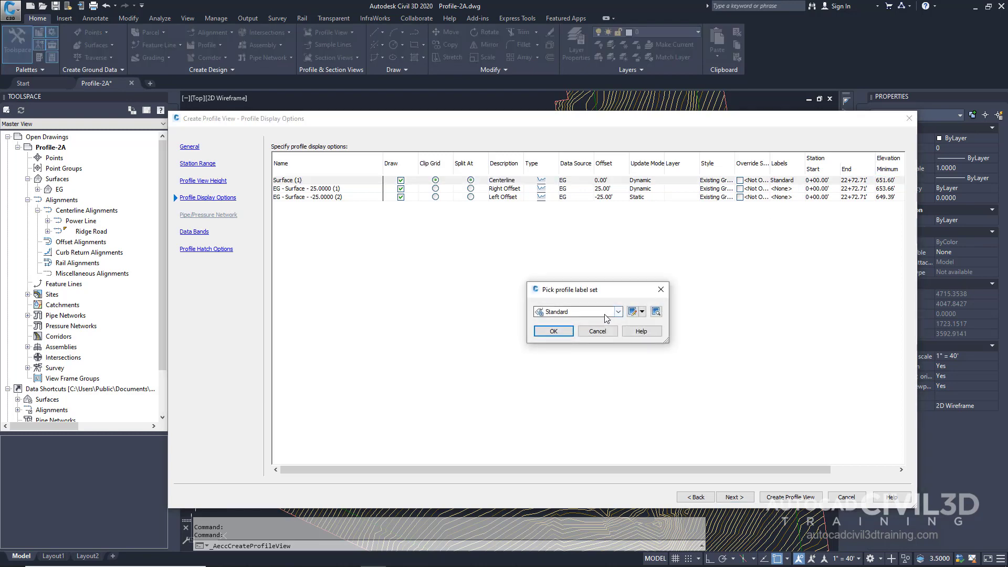
{"action": "left_click", "coordinate": [578, 311]}
{"action": "left_click", "coordinate": [557, 320]}
{"action": "left_click", "coordinate": [563, 334]}
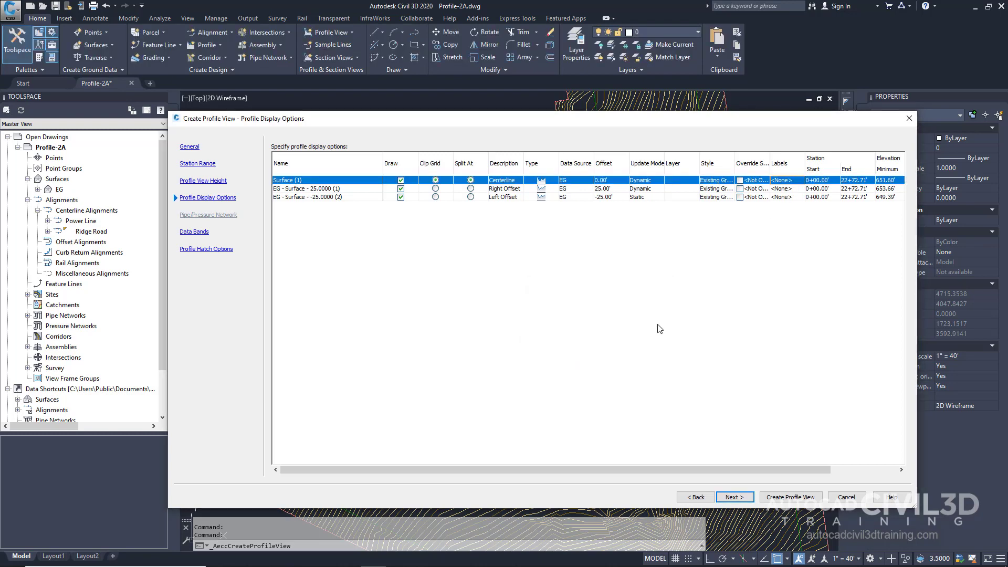
- Create the profile view and bring open space beside the surface into view
{"action": "left_click", "coordinate": [815, 497]}
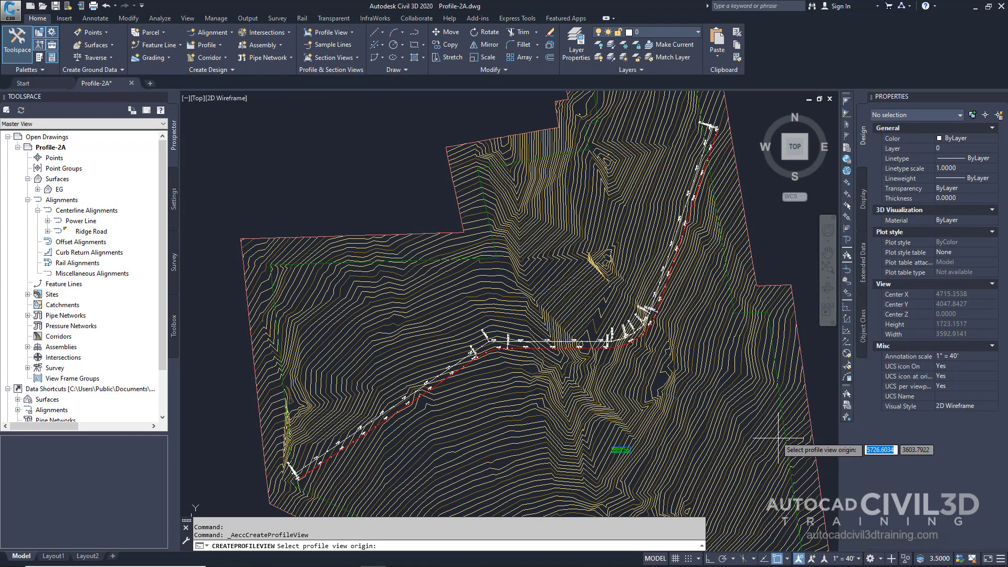
{"action": "scroll", "coordinate": [722, 394], "scroll_direction": "down", "scroll_amount": 6}
{"action": "middle_click_drag", "start_coordinate": [729, 391], "coordinate": [512, 440]}
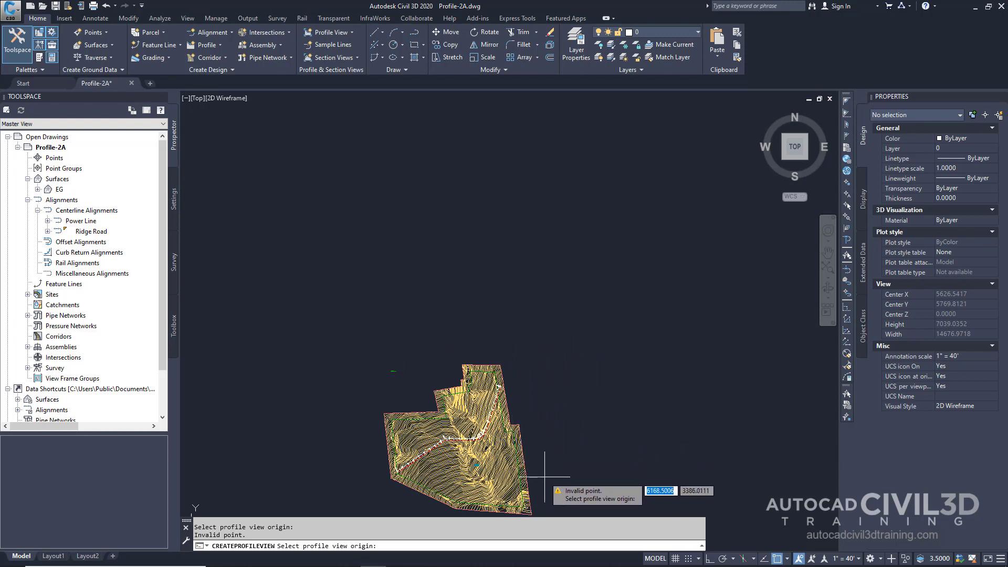
{"action": "middle_click_drag", "start_coordinate": [541, 473], "coordinate": [480, 304]}
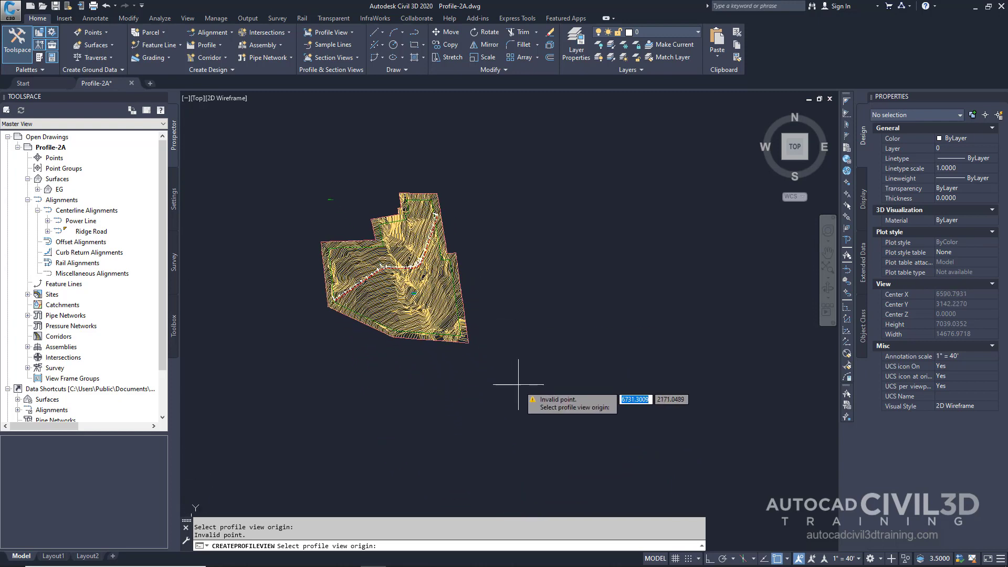
- Pick an empty point beside the surface as the origin of profile view PV - (1)
{"action": "left_click", "coordinate": [546, 419]}
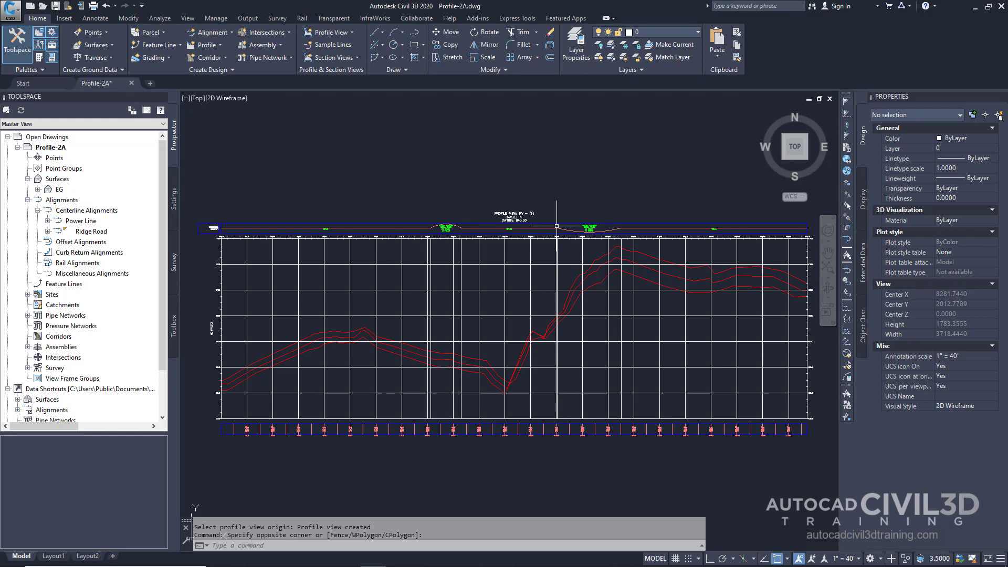
{"action": "left_click", "coordinate": [547, 263]}
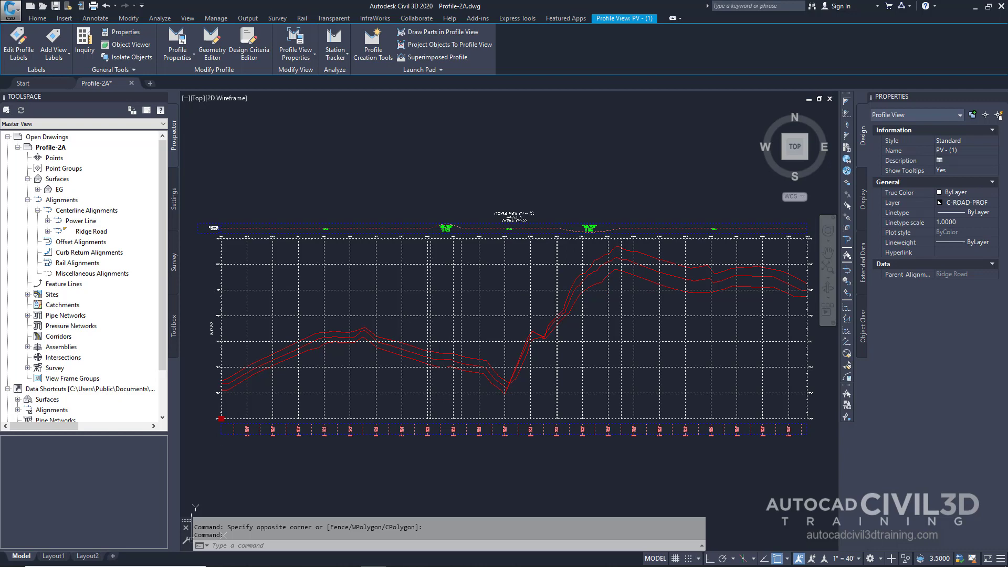
{"action": "left_click", "coordinate": [220, 419]}
{"action": "scroll", "coordinate": [324, 409], "scroll_direction": "down", "scroll_amount": 2}
{"action": "scroll", "coordinate": [324, 409], "scroll_direction": "down", "scroll_amount": 5}
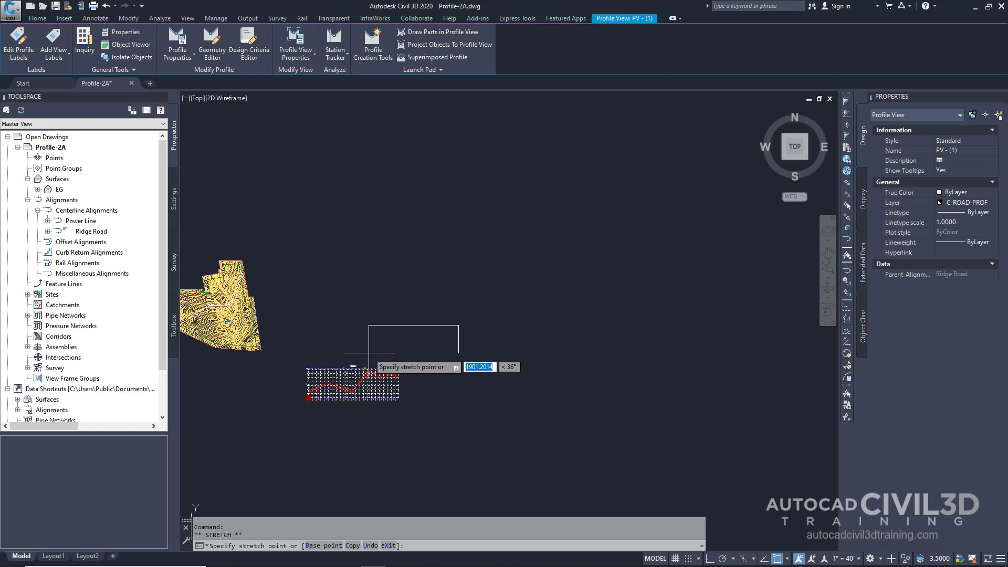
{"action": "key", "text": "Escape"}
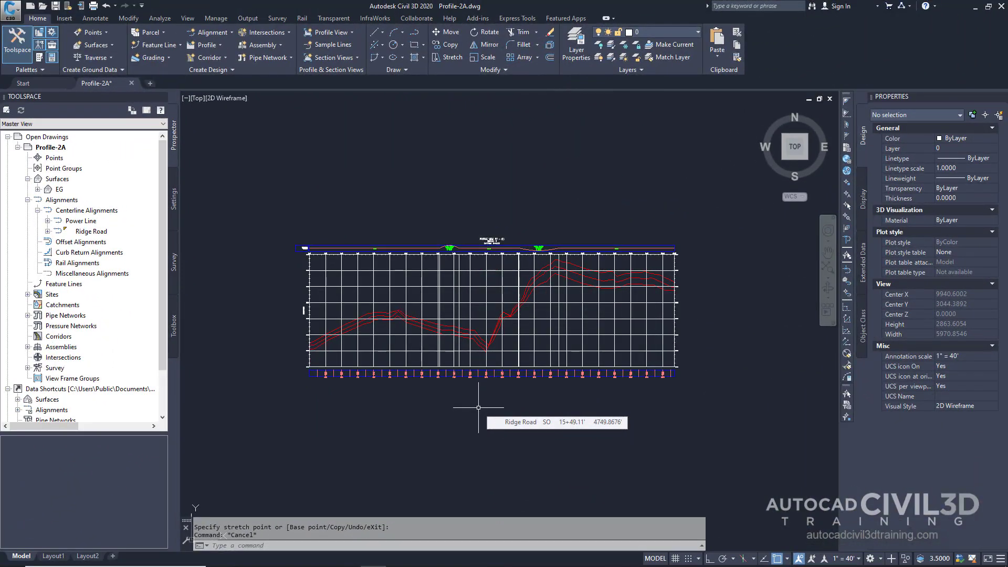